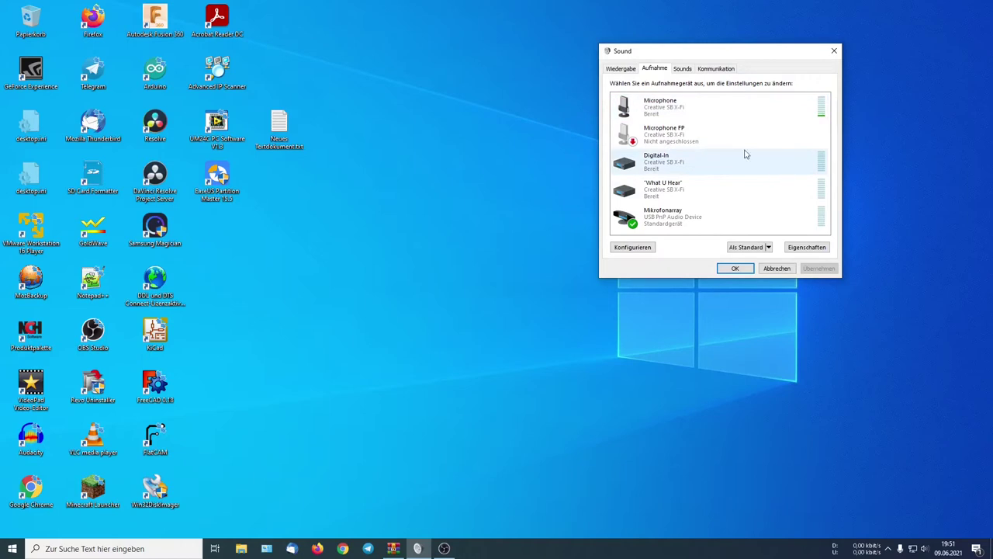
left_click(443, 547)
left_click(444, 548)
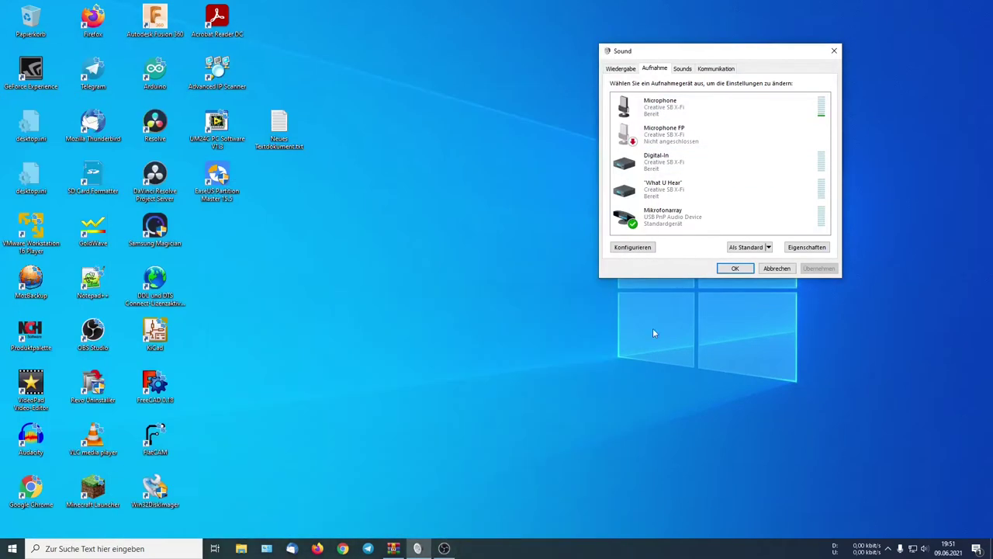
- Open the properties of the Mikrofonarray recording device and check its listening and level settings
left_click(664, 222)
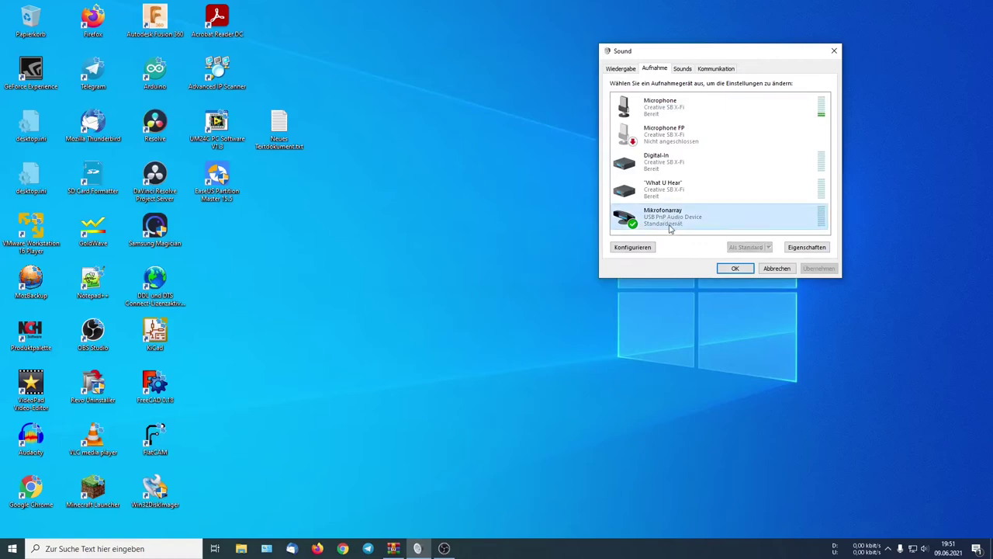
double_click(671, 226)
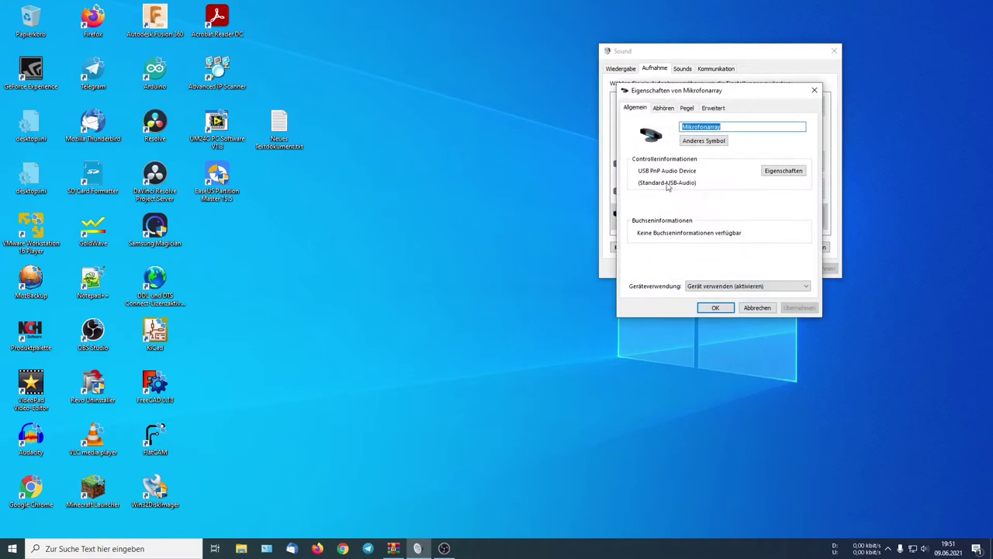
left_click_drag(685, 93, 456, 113)
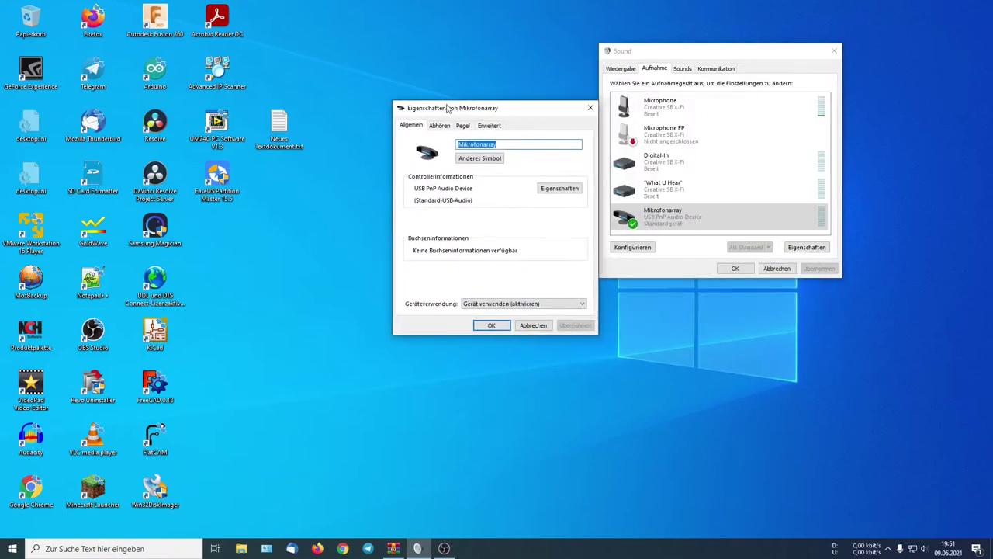
left_click(440, 127)
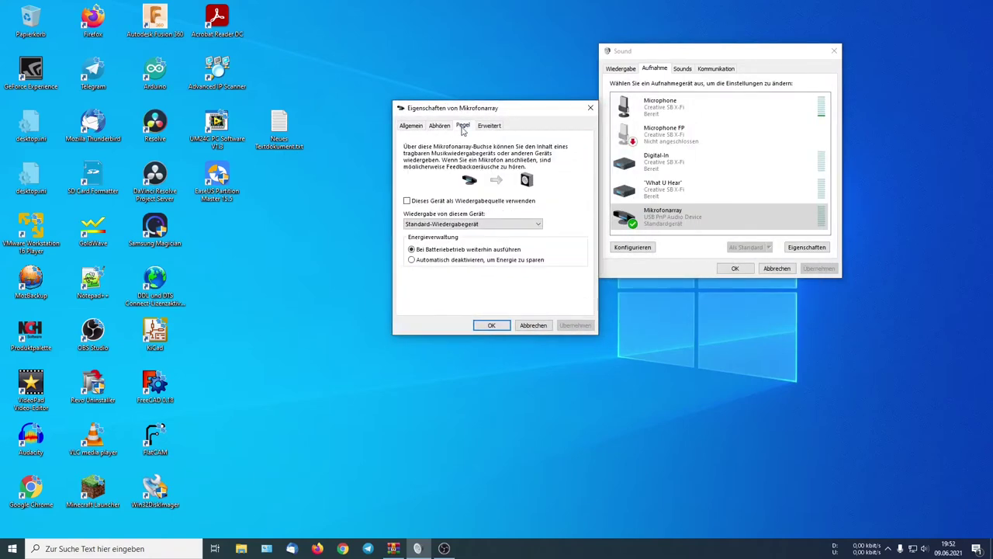
left_click(463, 127)
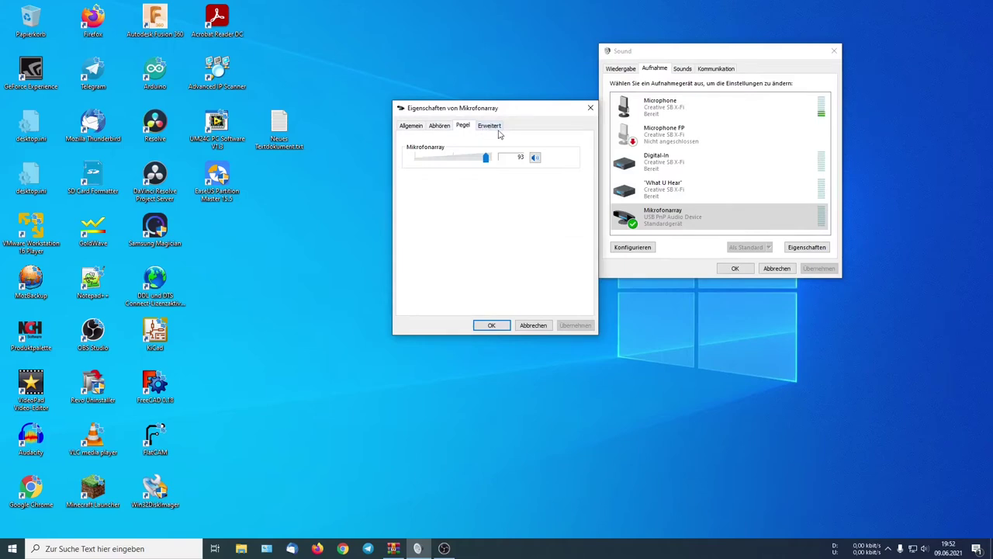
- Set the Mikrofonarray's default format to 2 Kanal, 16 Bit, 48000 Hz (DVD-Qualität) and apply it
left_click(489, 126)
left_click(486, 174)
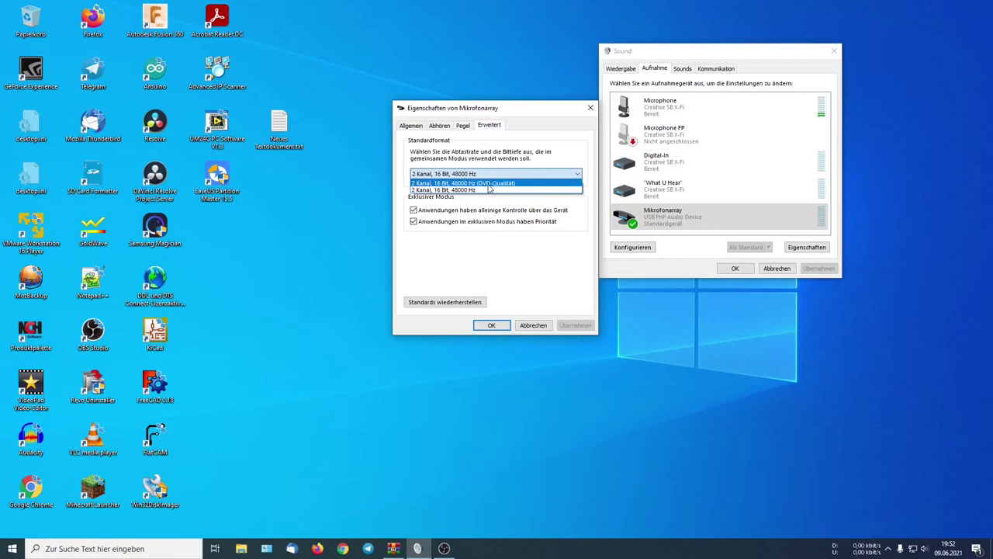
left_click(490, 185)
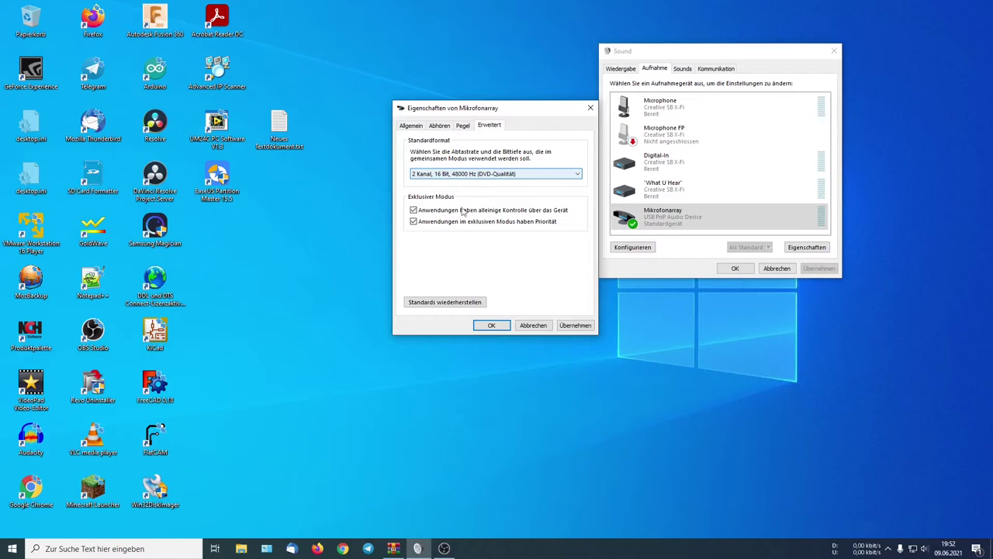
left_click(571, 326)
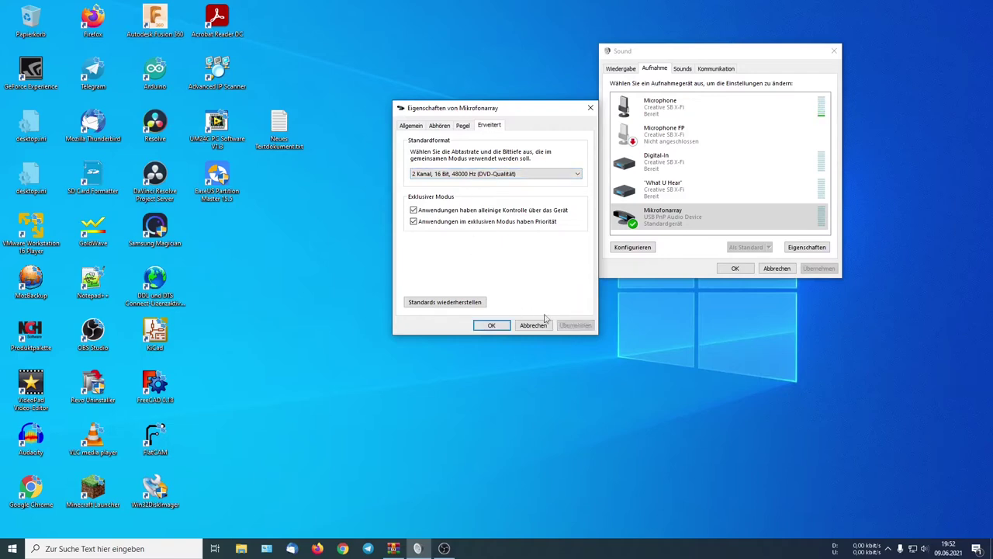
left_click(505, 325)
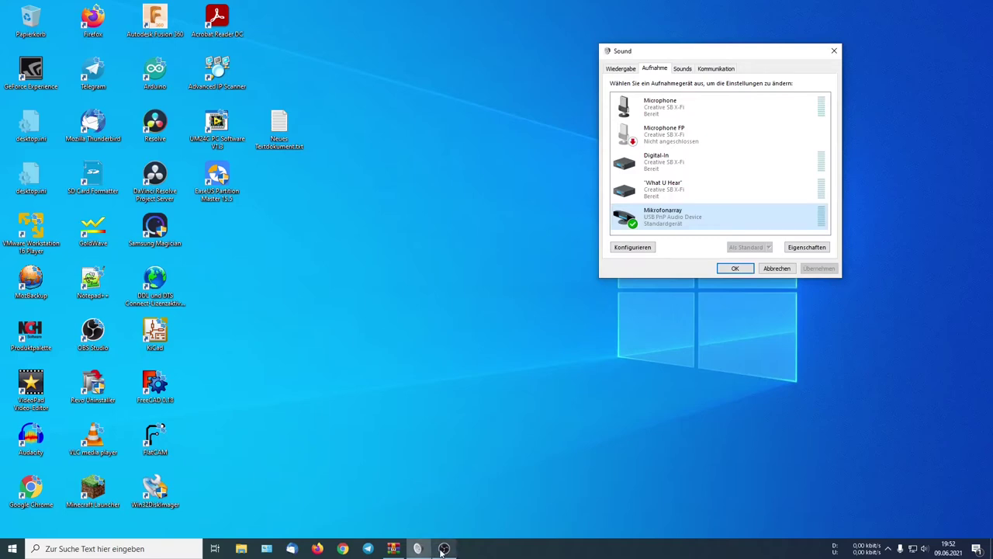
- Launch wfgui_8_60.exe from the open wfgui_8.zip archive
left_click(393, 549)
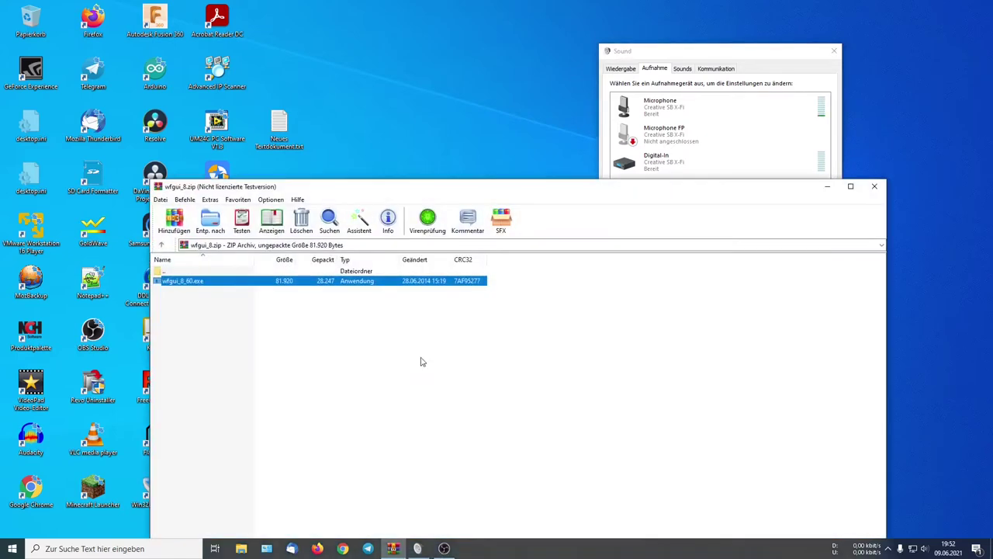
double_click(184, 284)
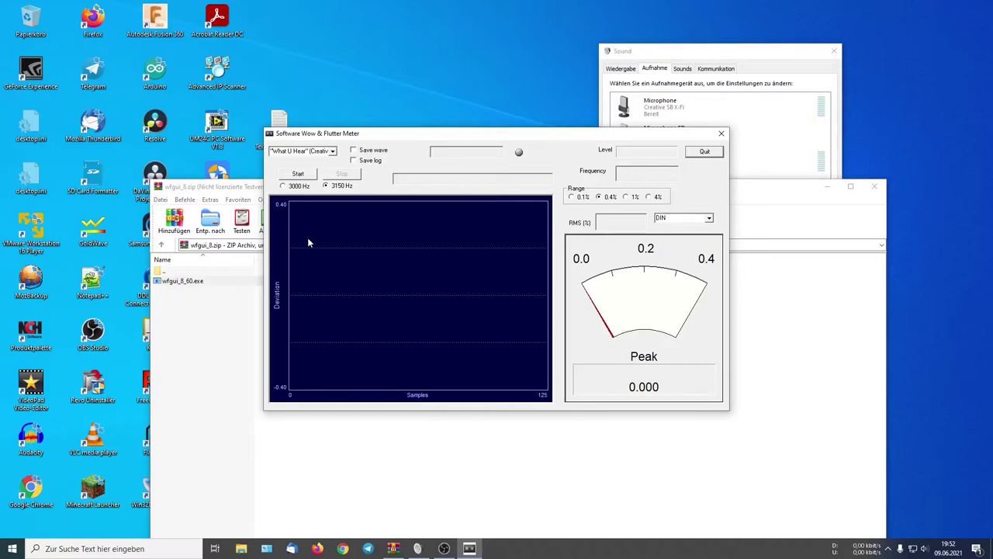
- Move the Sound window clear of the meter and enable listening to the Mikrofonarray through the standard playback device
left_click_drag(721, 51, 747, 13)
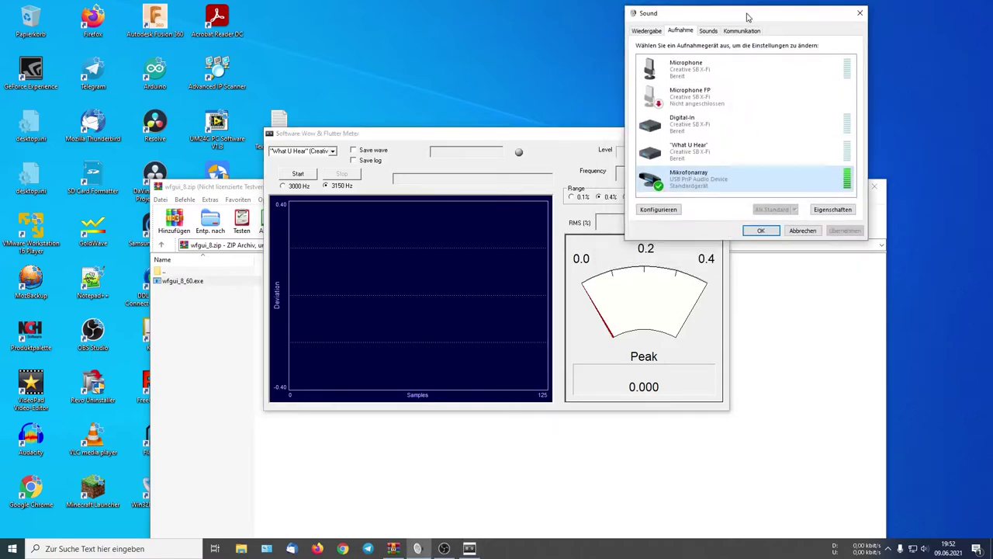
double_click(687, 187)
left_click(689, 71)
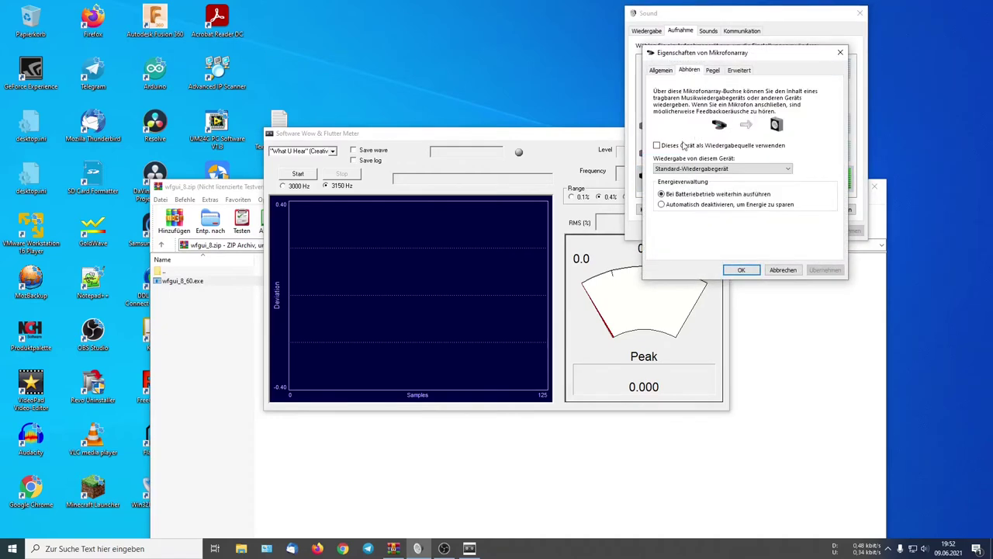
left_click(741, 271)
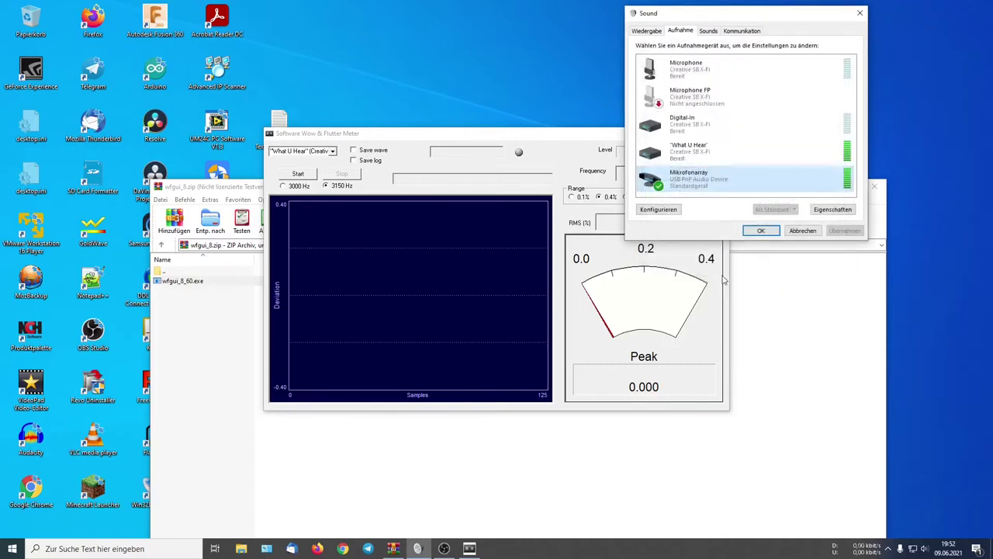
- Set the wow and flutter meter's reference frequency to 3000 Hz and start the measurement
left_click(556, 145)
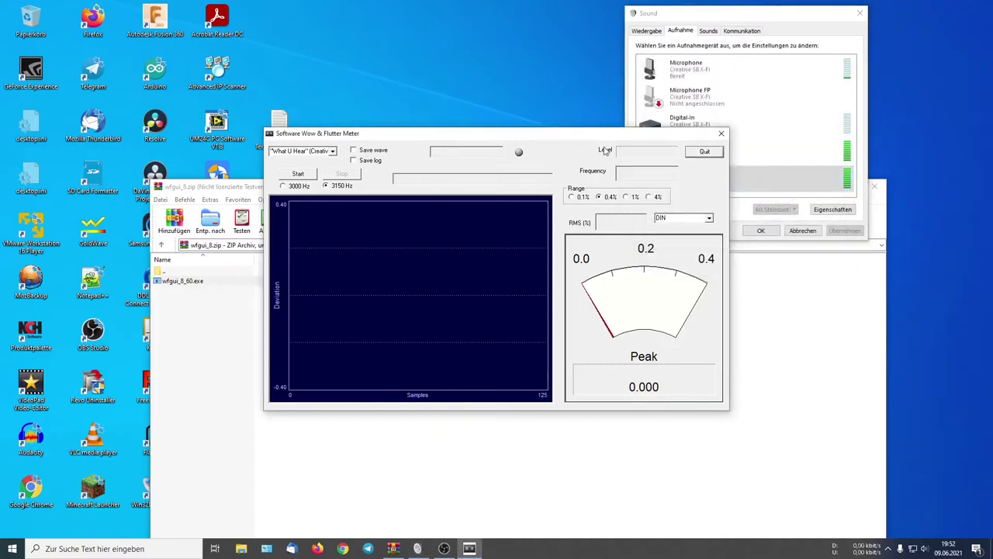
left_click(309, 183)
left_click(297, 174)
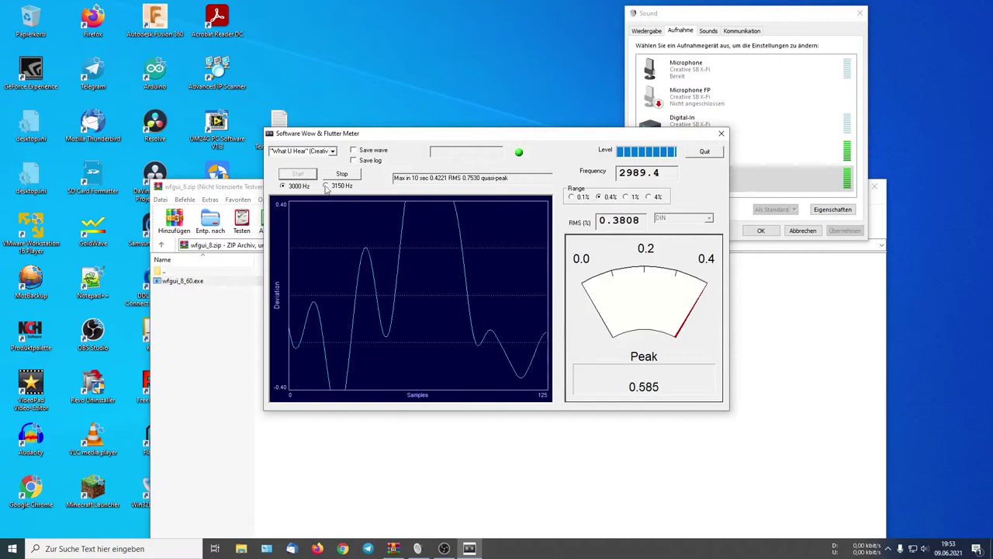
- Switch to OBS Studio, mute the Desktop-Audio source in the mixer, and return to the meter
left_click(442, 548)
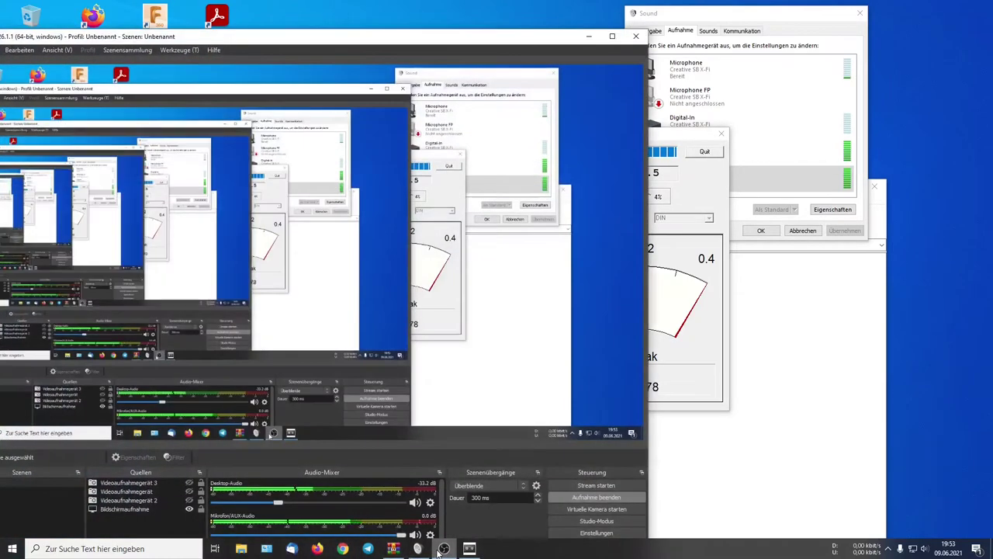
left_click(415, 502)
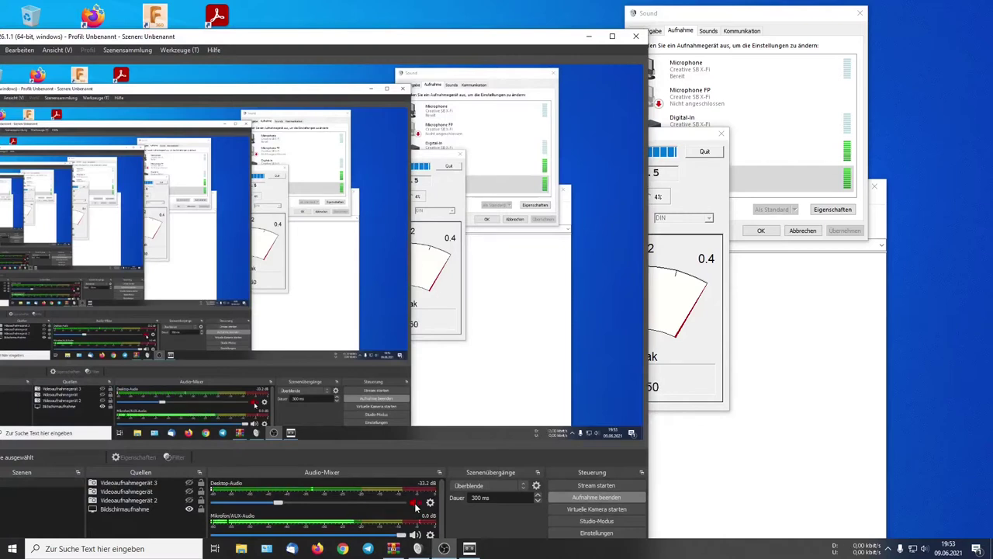
left_click(444, 549)
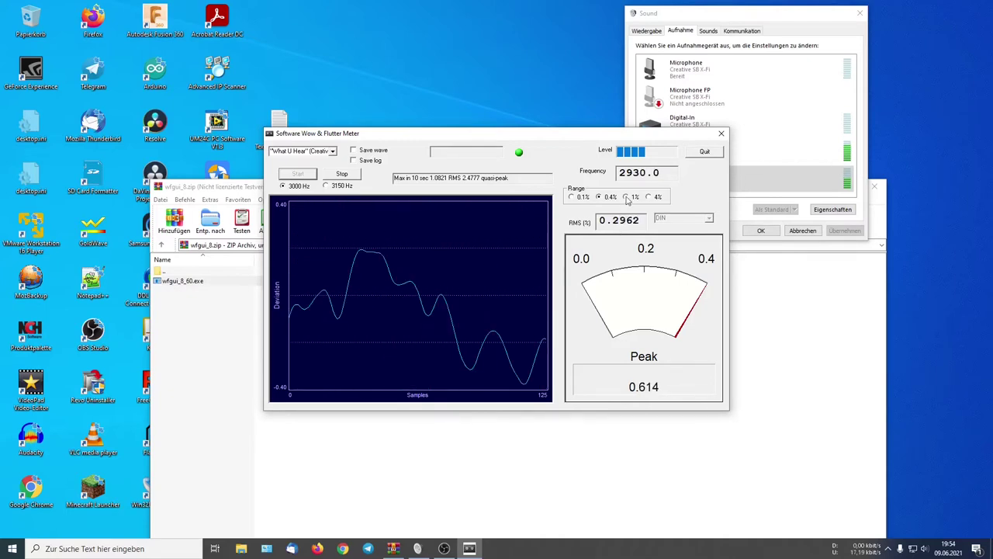
- Set the meter's range to 1% for the running measurement and quit the meter once it is done
left_click(626, 197)
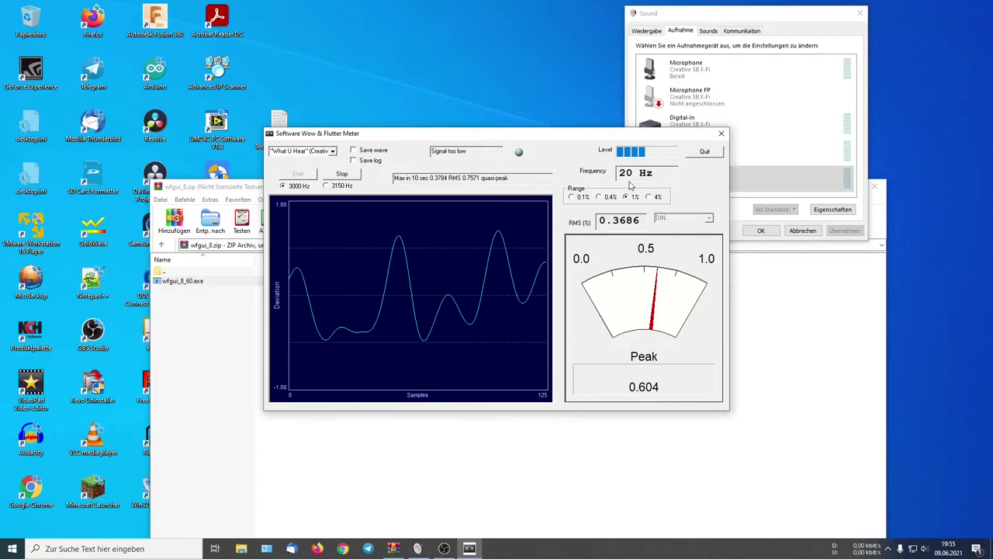
left_click(704, 151)
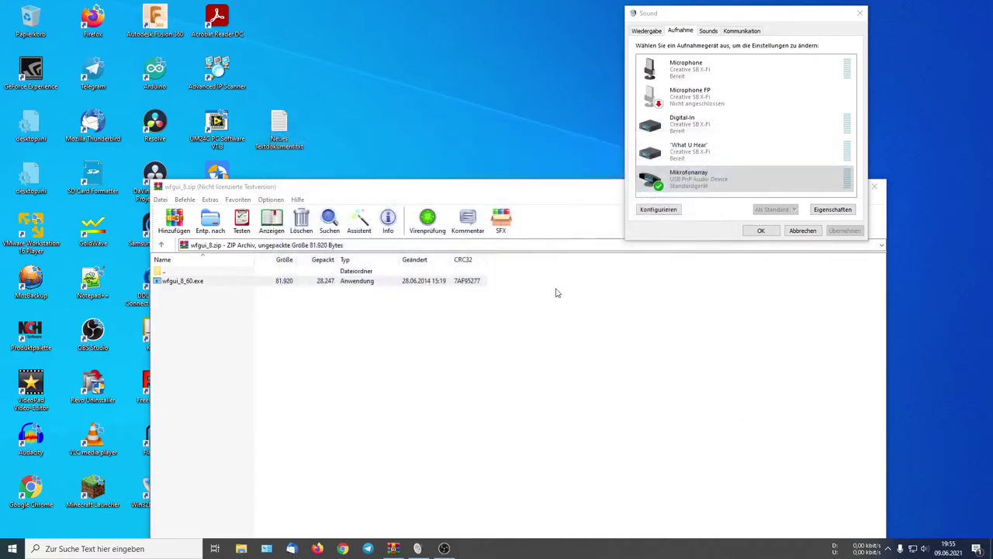
- Find GoldWave through the Windows search and launch it
left_click(96, 549)
type("g")
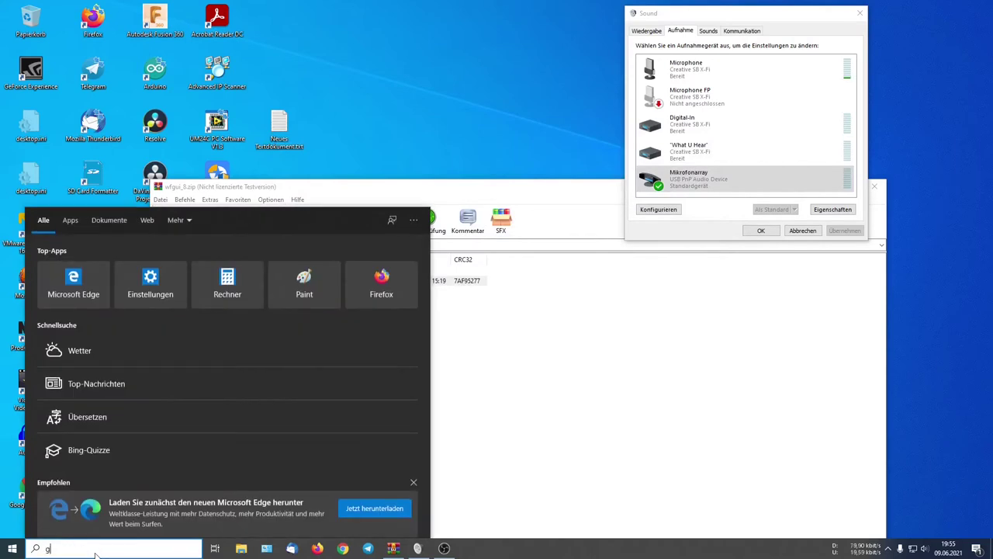
type("o")
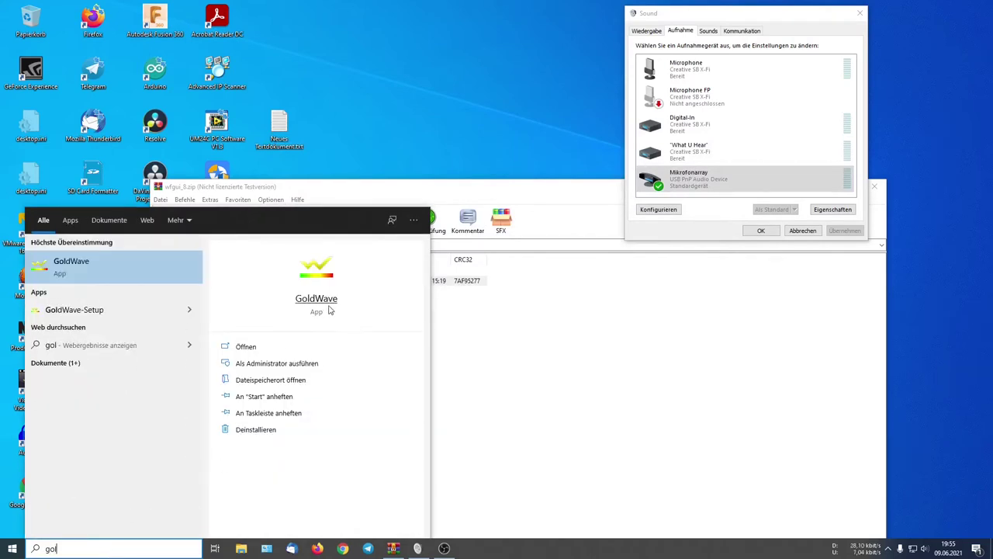
type("l")
key("Return")
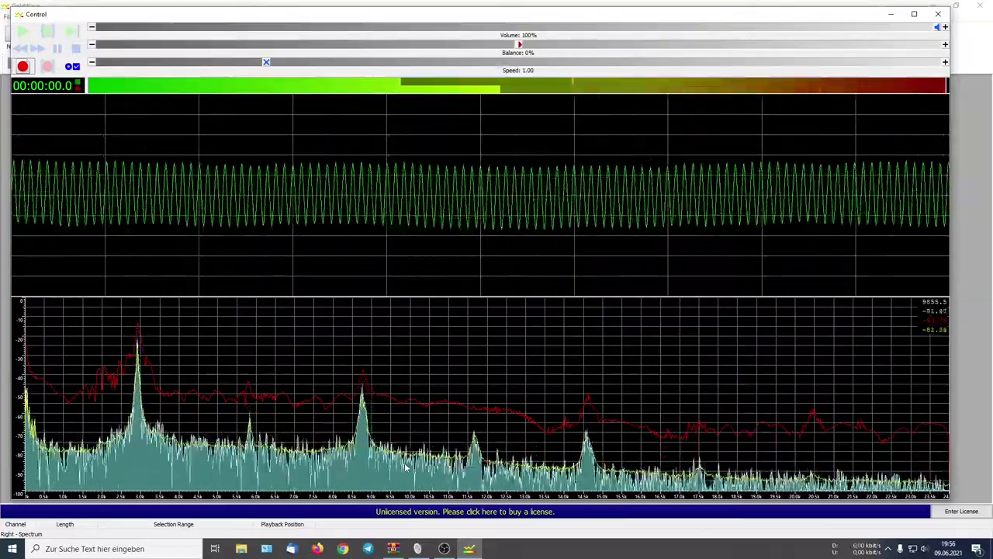
- Switch to OBS Studio
left_click(441, 549)
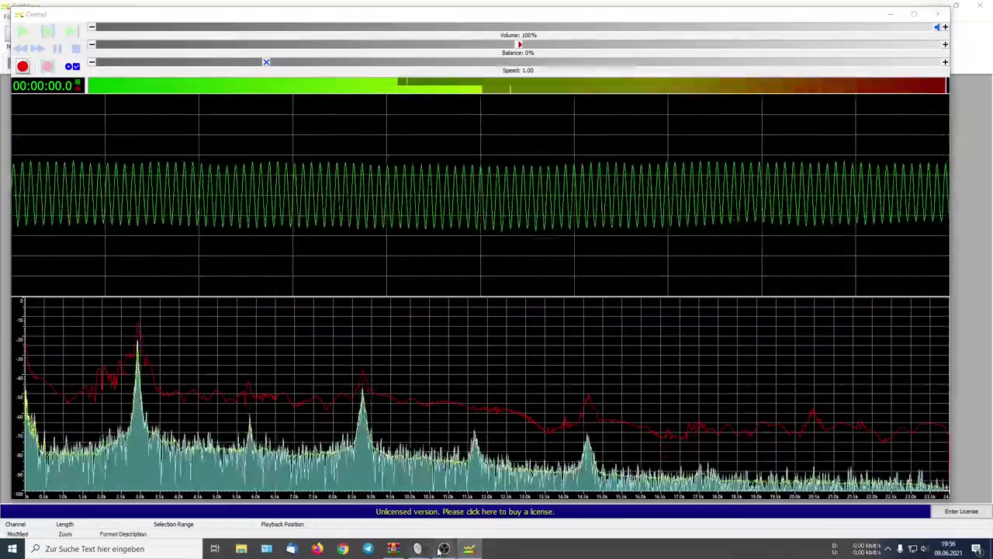